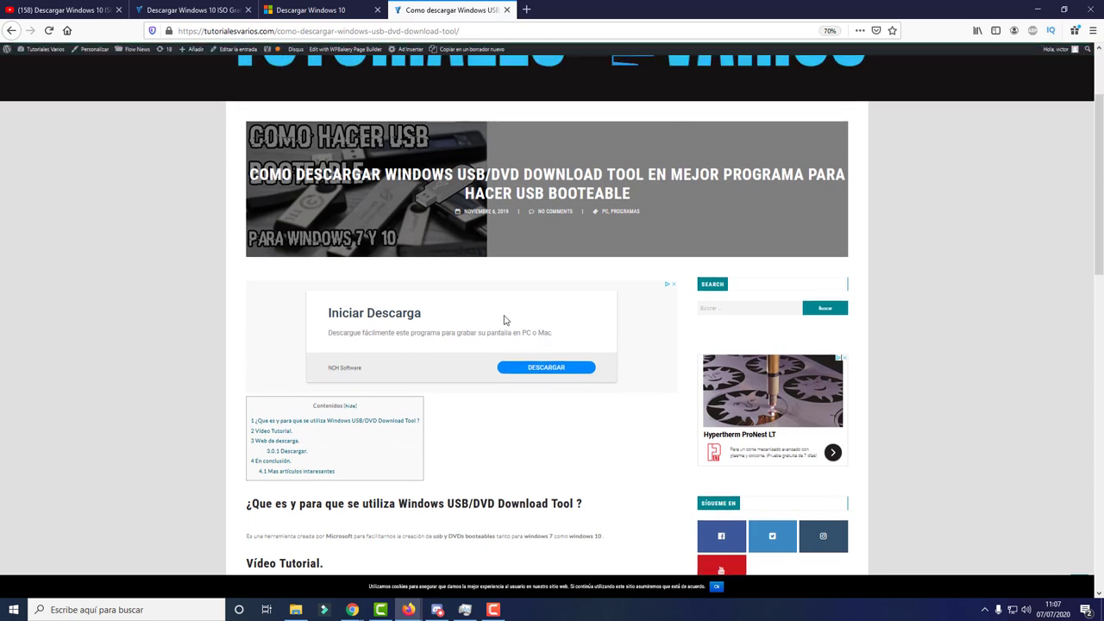
# Open the Windows USB/DVD Download Tool download page from the article's "Web de descarga" section
pyautogui.scroll(-5, 532, 323)
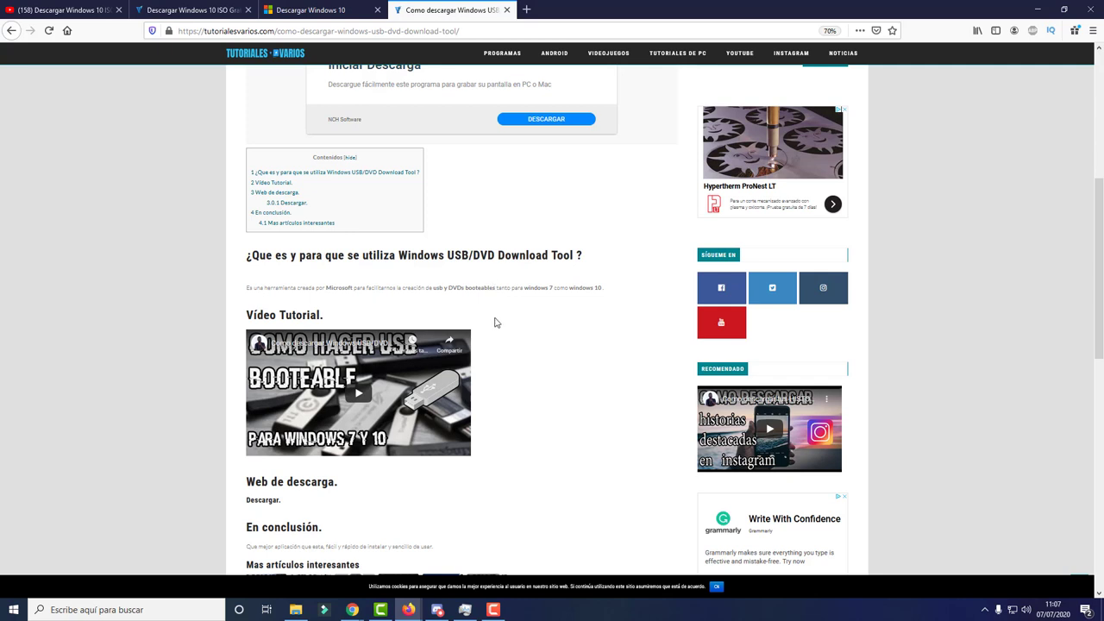
pyautogui.moveTo(246, 483); pyautogui.dragTo(344, 486)
pyautogui.click(259, 502)
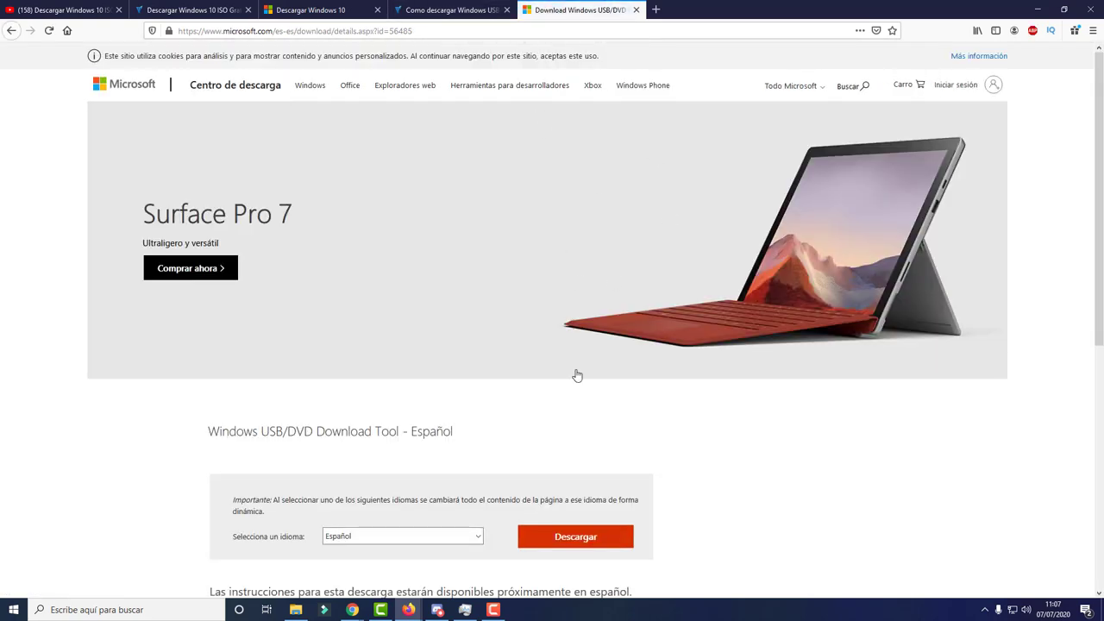
# Download the Spanish installer Windows7-USB-DVD-Download-Tool-Installer-es-ES.exe and save the file
pyautogui.scroll(-2, 387, 445)
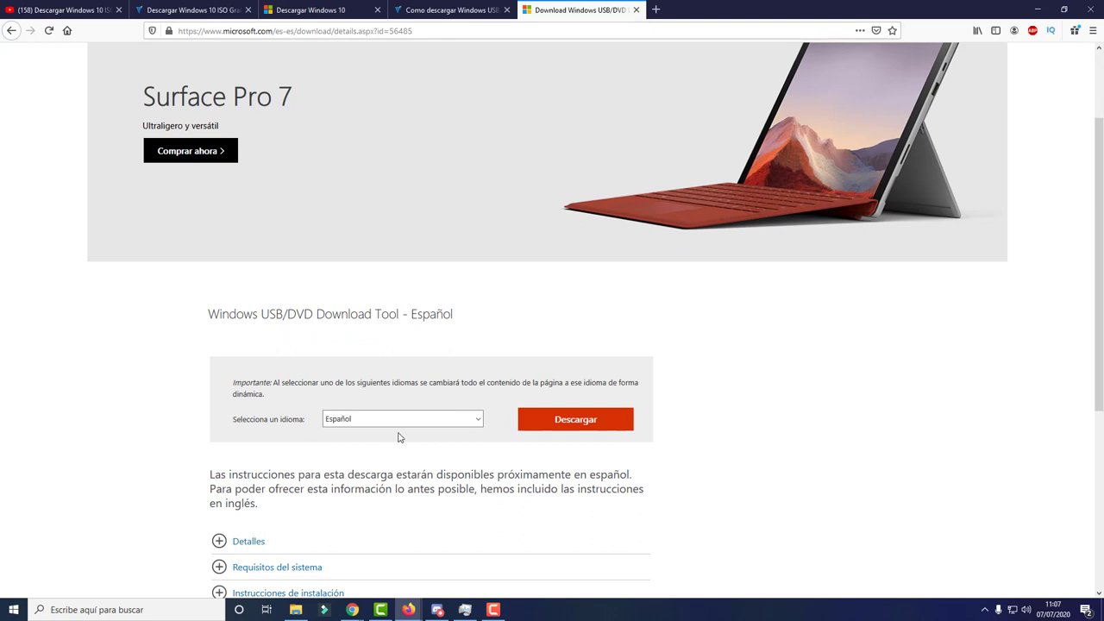
pyautogui.click(562, 421)
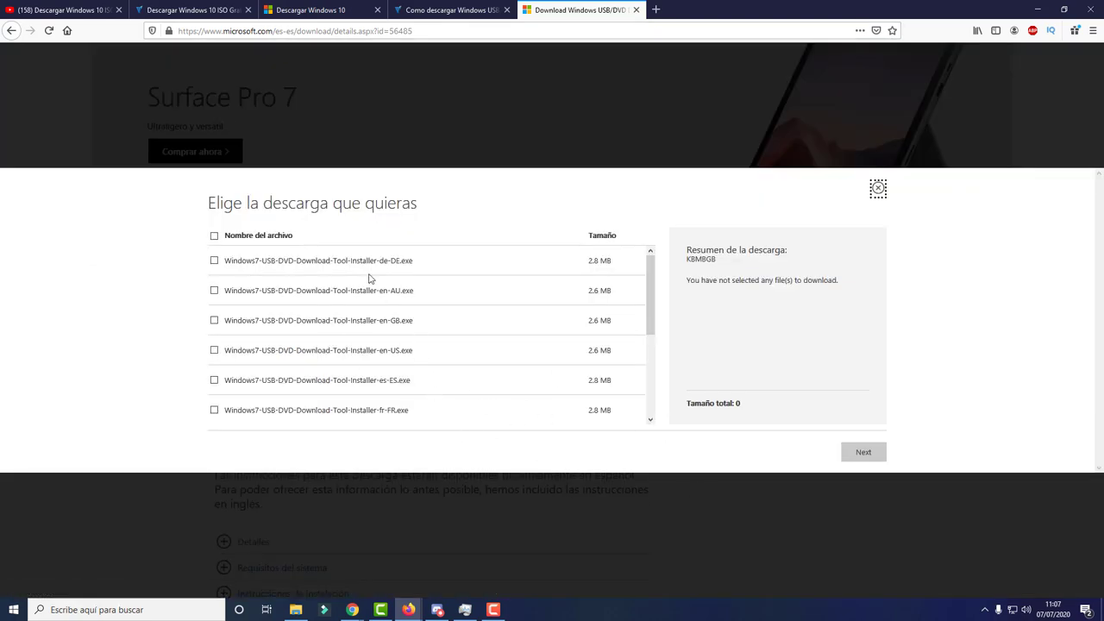
pyautogui.click(214, 380)
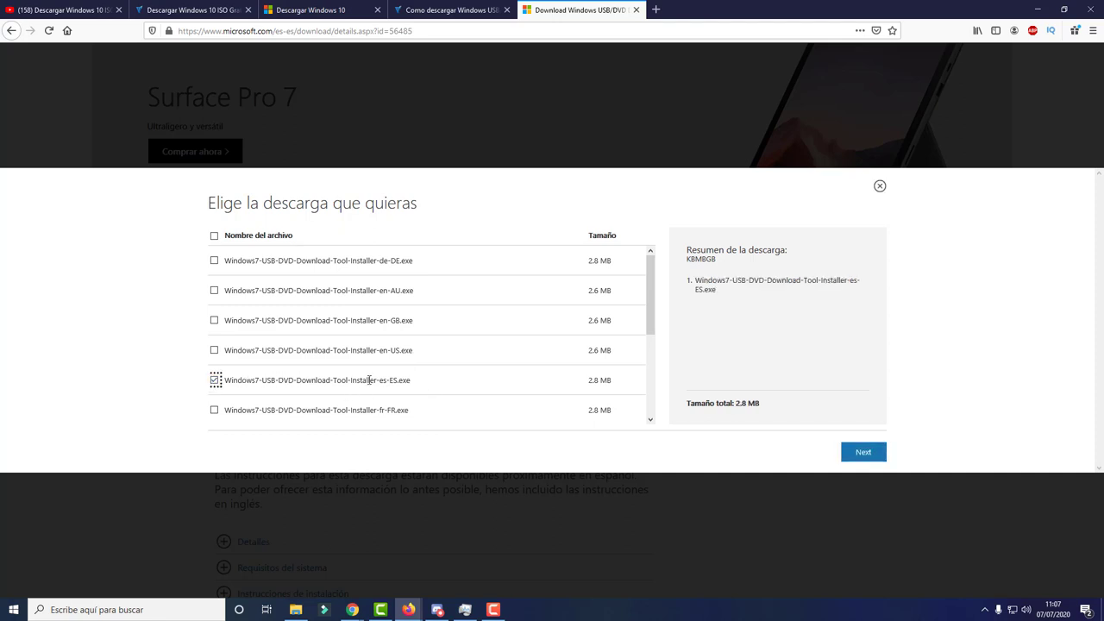
pyautogui.moveTo(384, 382); pyautogui.dragTo(434, 379)
pyautogui.click(866, 457)
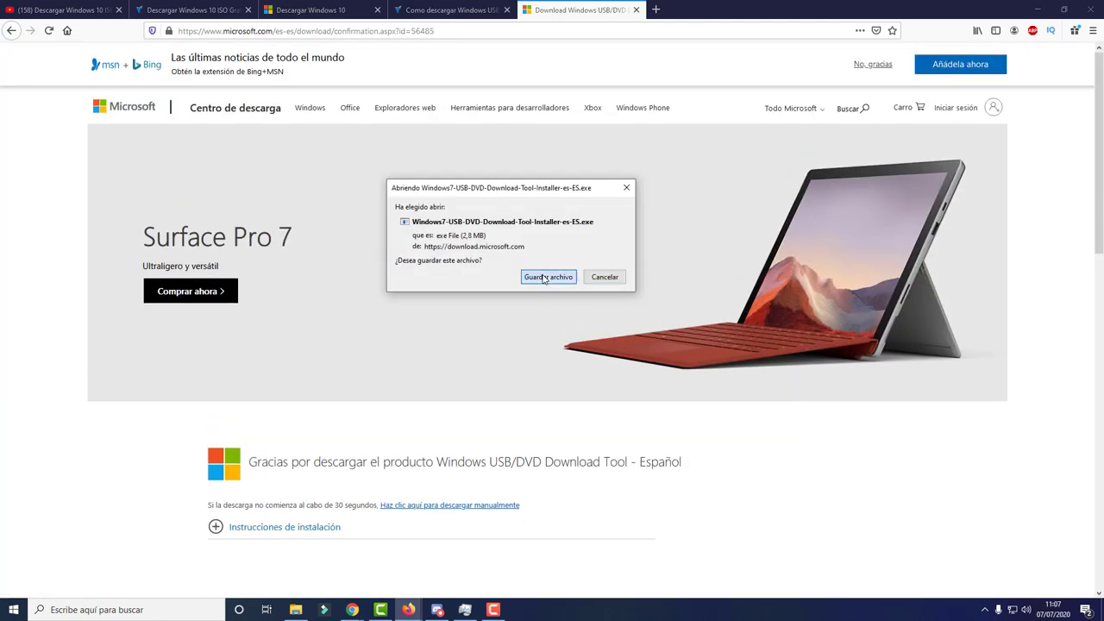
pyautogui.click(544, 277)
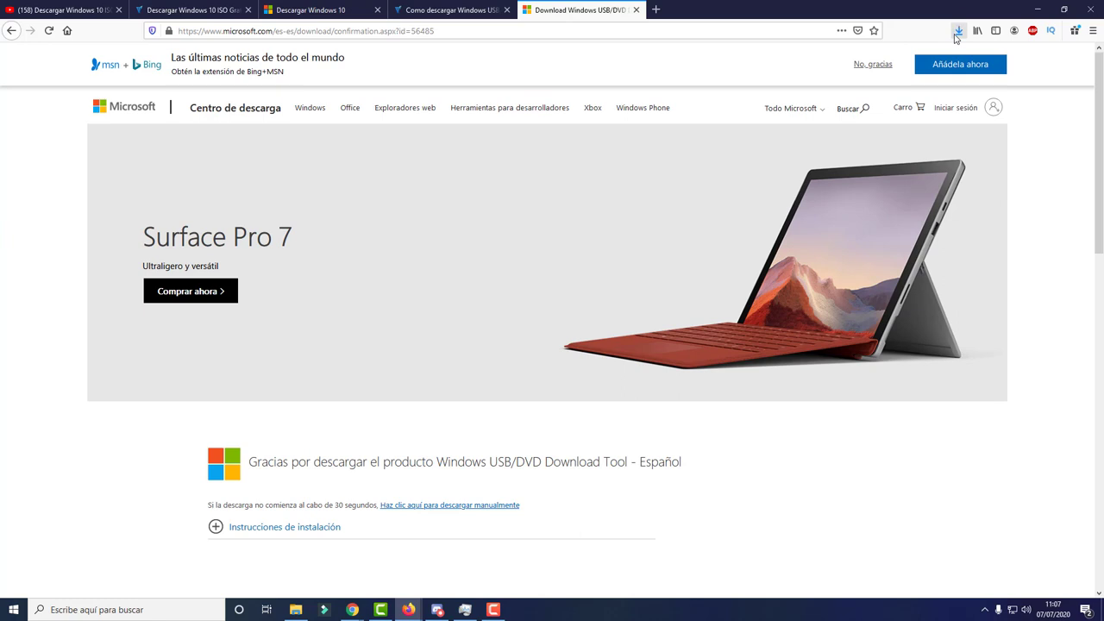
# Run the downloaded installer and complete the installation of the USB/DVD download tool
pyautogui.click(958, 32)
pyautogui.click(957, 32)
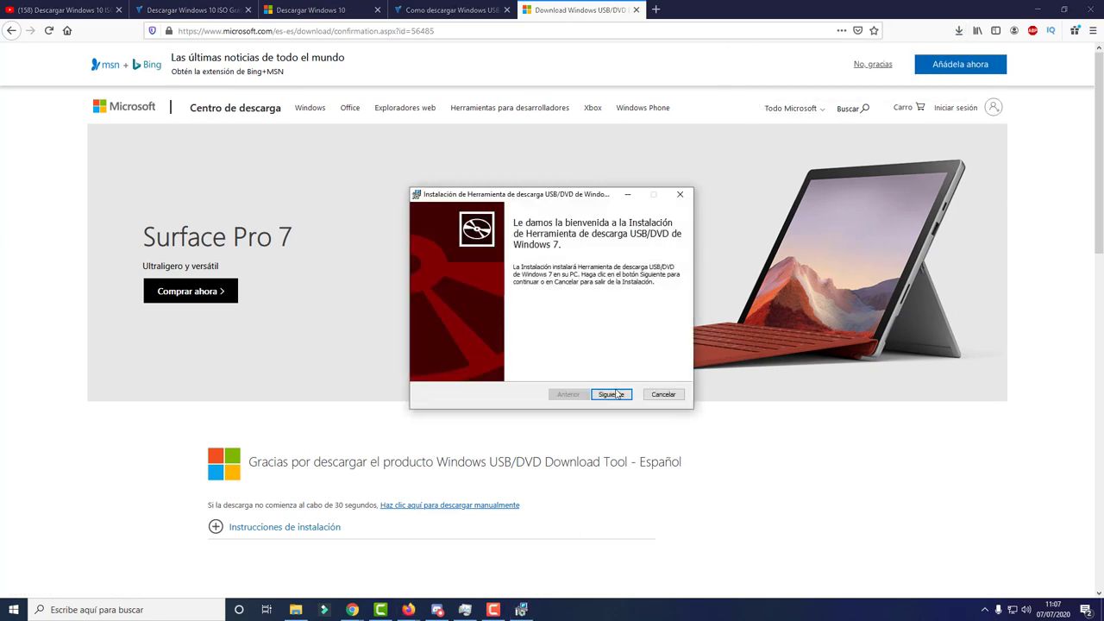
pyautogui.click(612, 393)
pyautogui.click(612, 393)
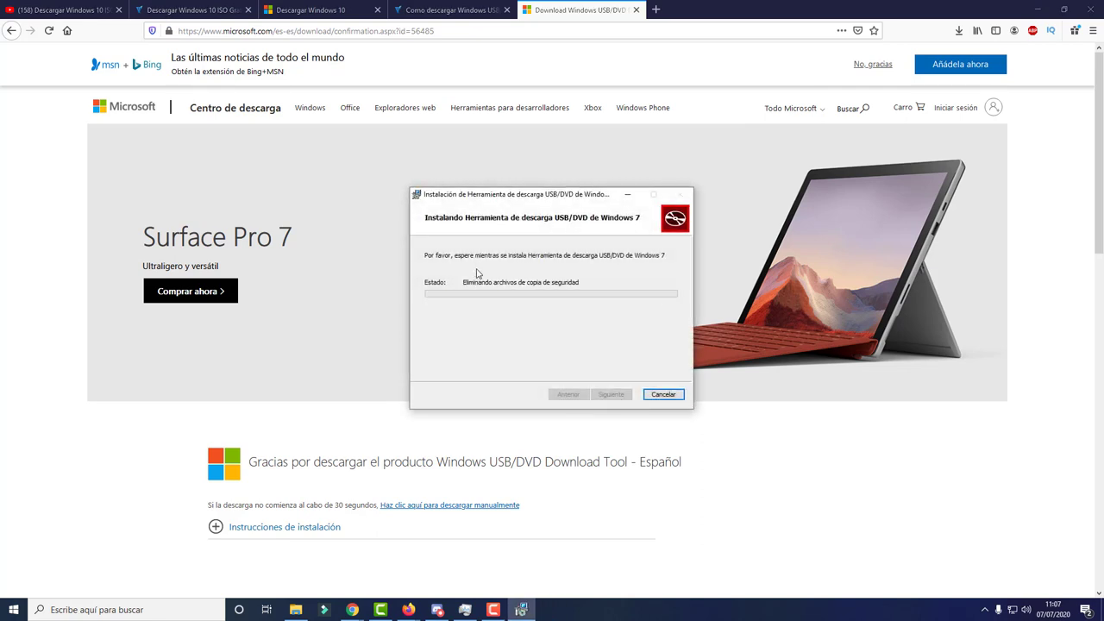
pyautogui.click(612, 394)
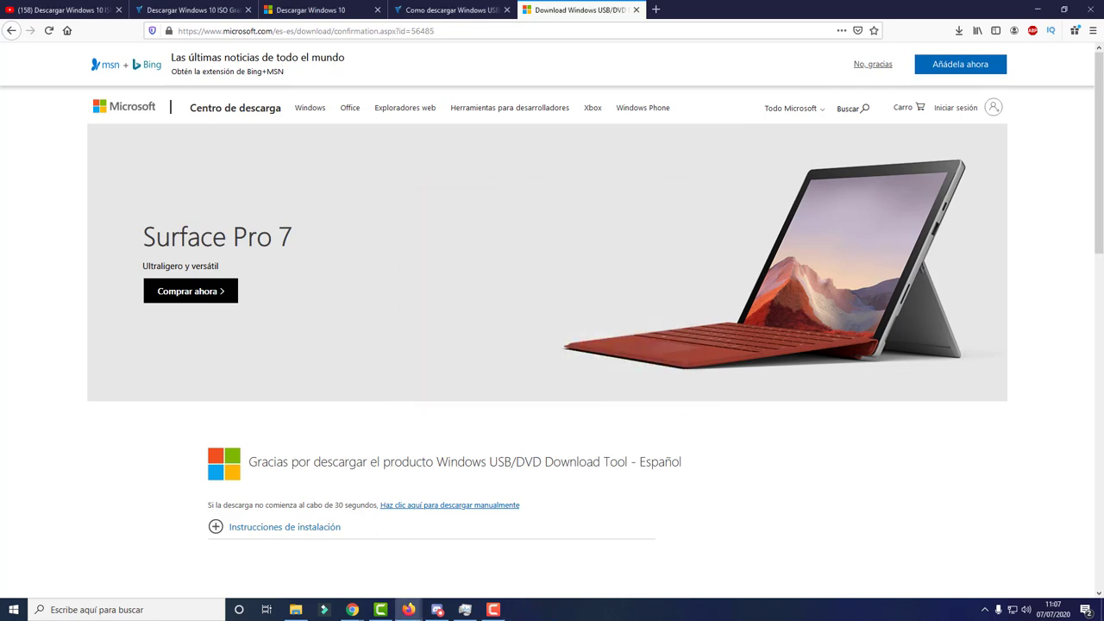
# Show the desktop and place the USB/DVD download tool's shortcut below the "Nueva carpeta" folder
pyautogui.click(1085, 609)
pyautogui.click(1101, 609)
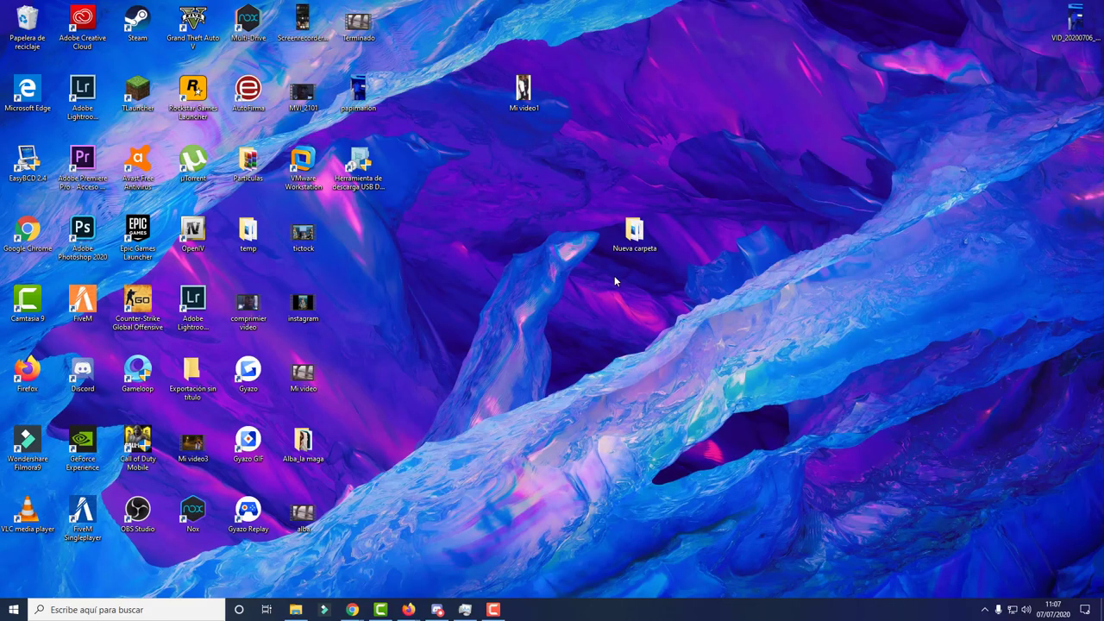
pyautogui.moveTo(358, 168); pyautogui.dragTo(693, 357)
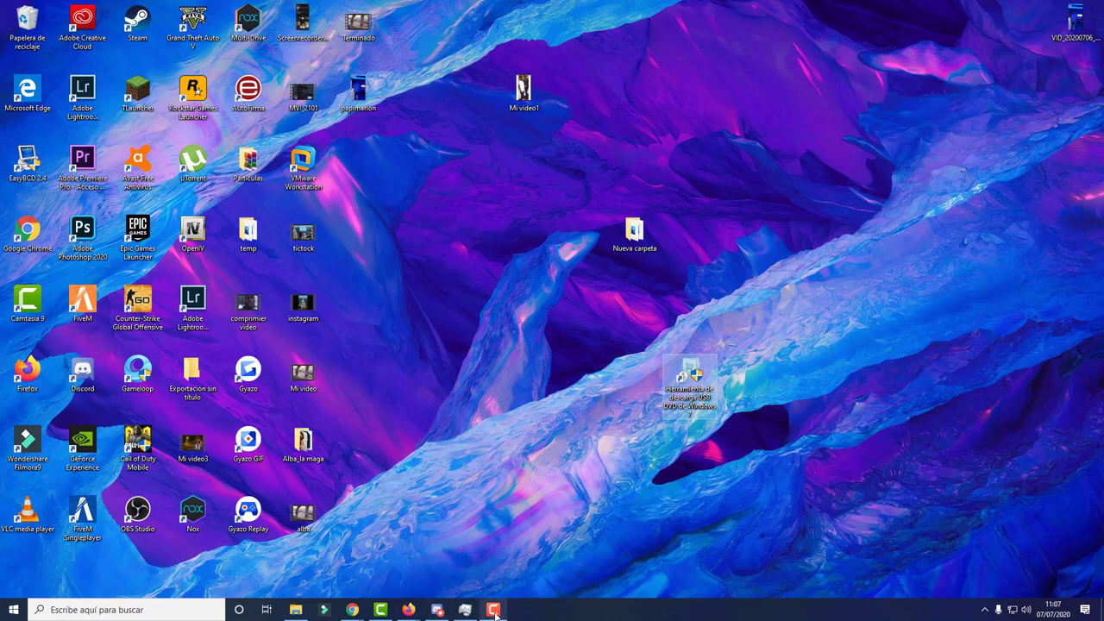
pyautogui.moveTo(700, 402); pyautogui.dragTo(676, 363)
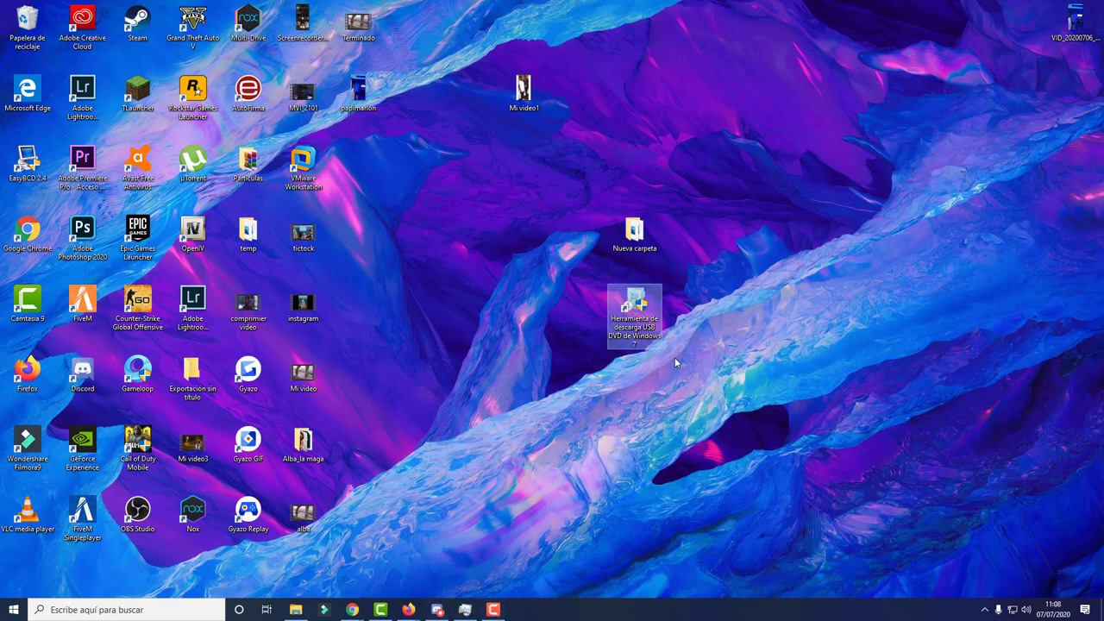
pyautogui.moveTo(631, 328)
pyautogui.mouseDown()
pyautogui.moveTo(657, 369)
pyautogui.moveTo(669, 332)
pyautogui.moveTo(685, 326)
pyautogui.moveTo(668, 362)
pyautogui.moveTo(636, 345)
pyautogui.mouseUp()
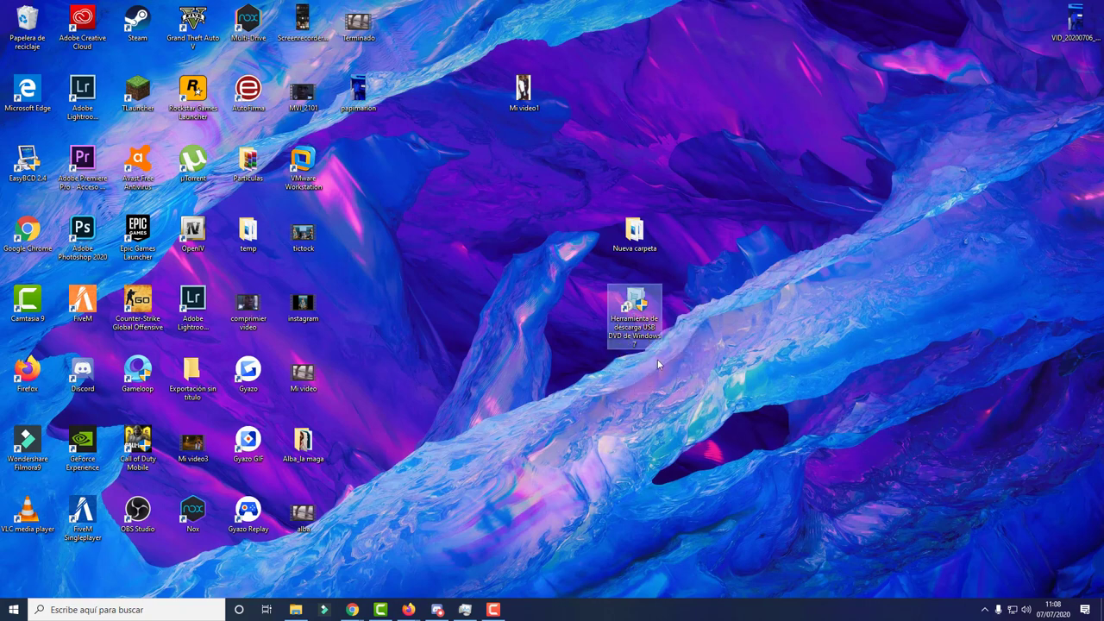
# Launch the USB/DVD download tool and set Windows.iso from D:\Windows\Windows 10 Pro 64 bit as the source file
pyautogui.doubleClick(627, 315)
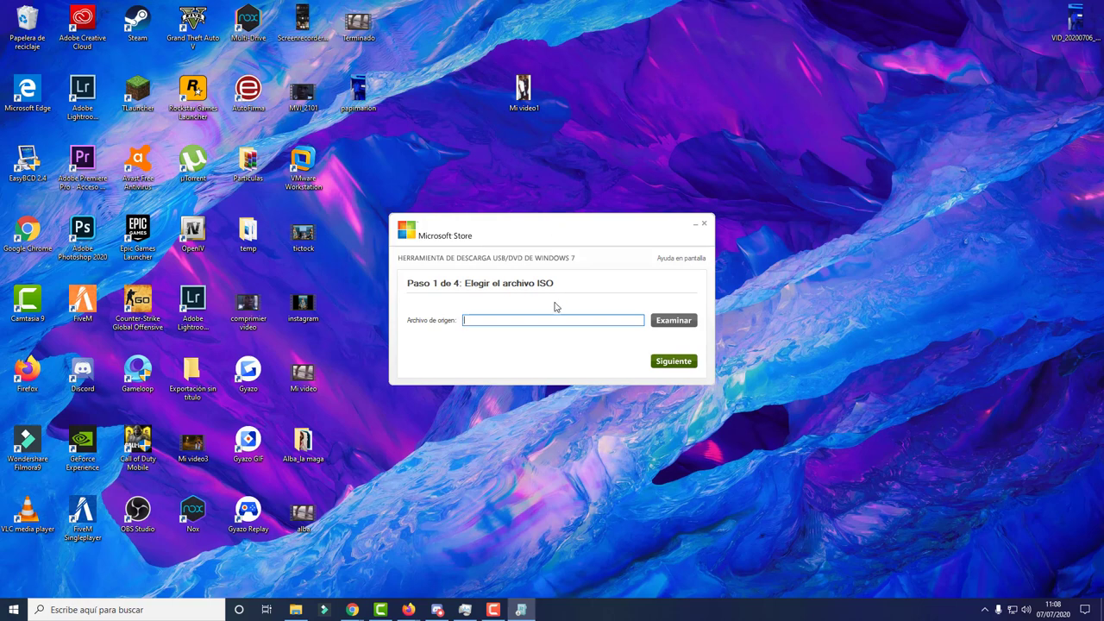
pyautogui.moveTo(572, 234); pyautogui.dragTo(595, 279)
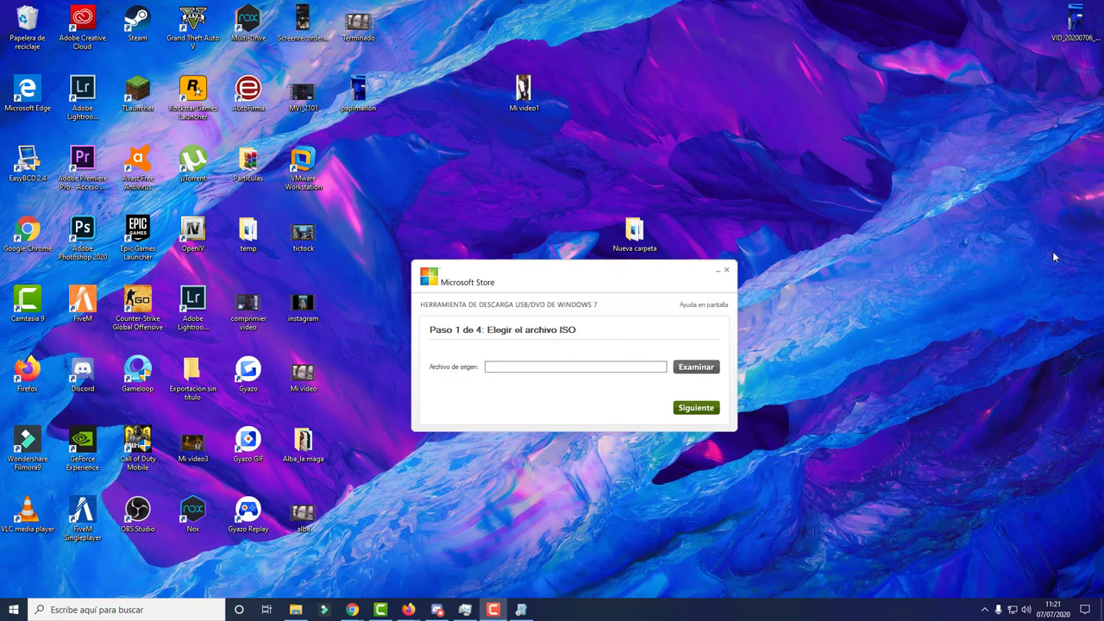
pyautogui.click(699, 369)
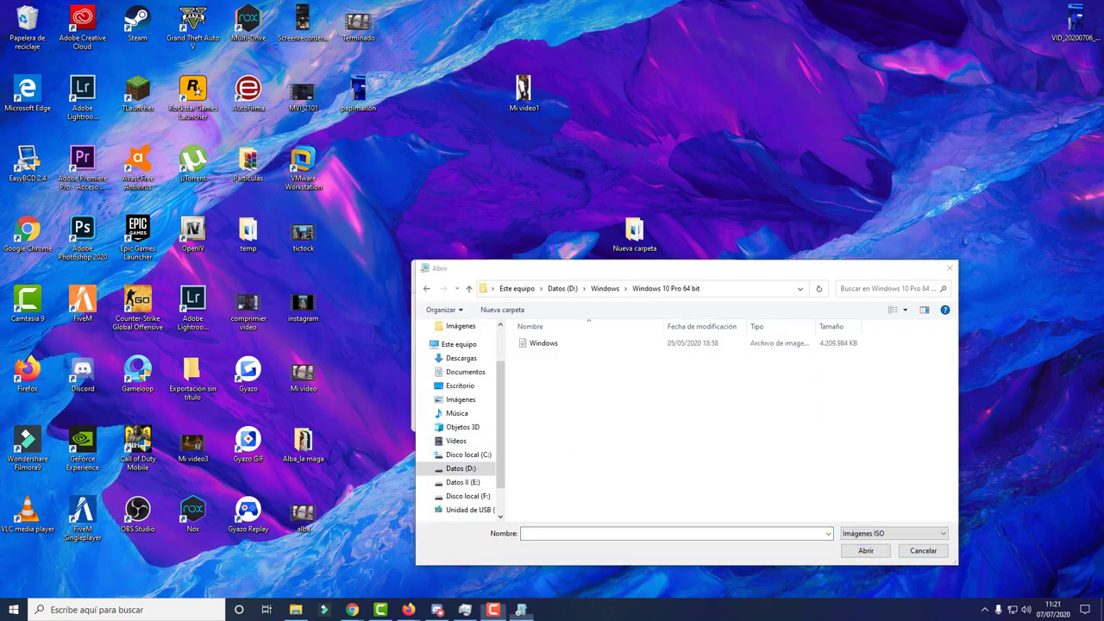
pyautogui.doubleClick(544, 343)
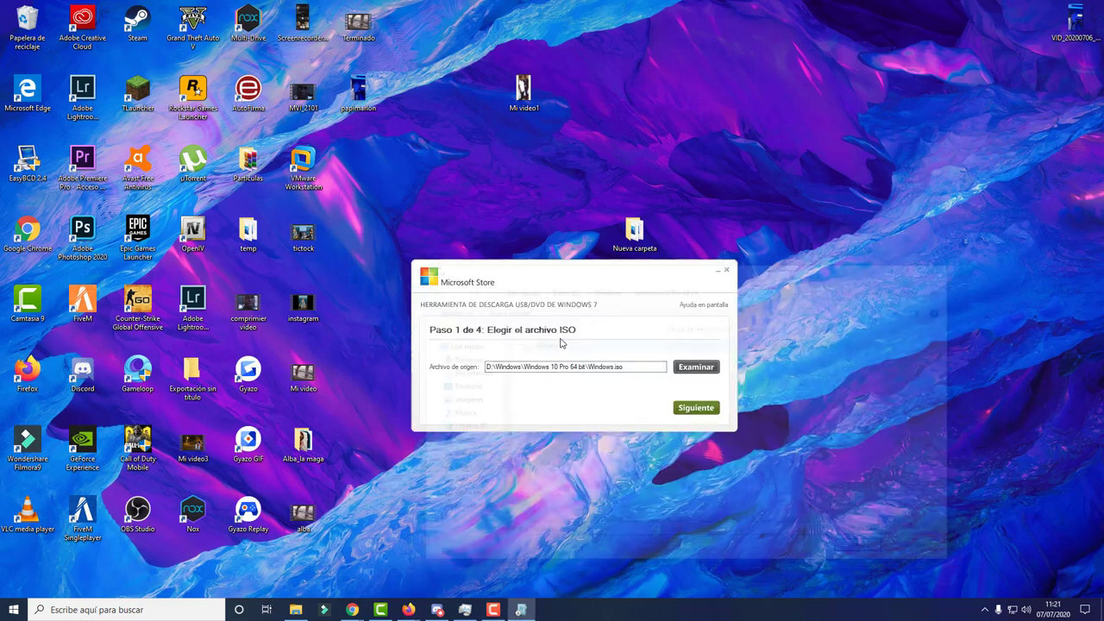
pyautogui.click(698, 414)
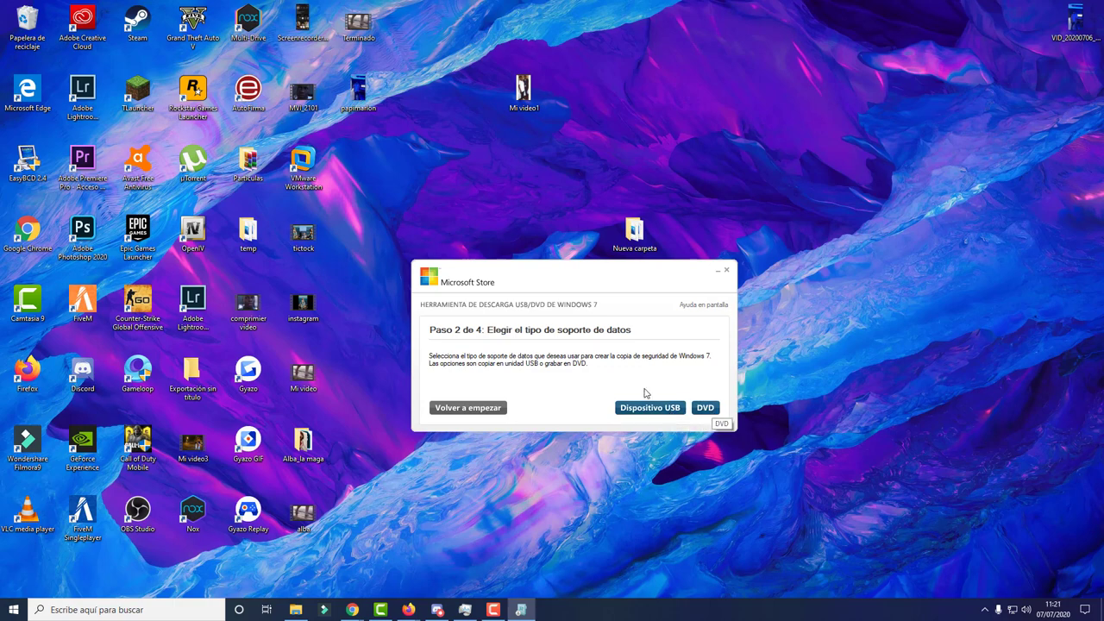
# Copy the ISO to the USB device G:, agreeing to erase all its contents, and close the tool once finished
pyautogui.click(645, 409)
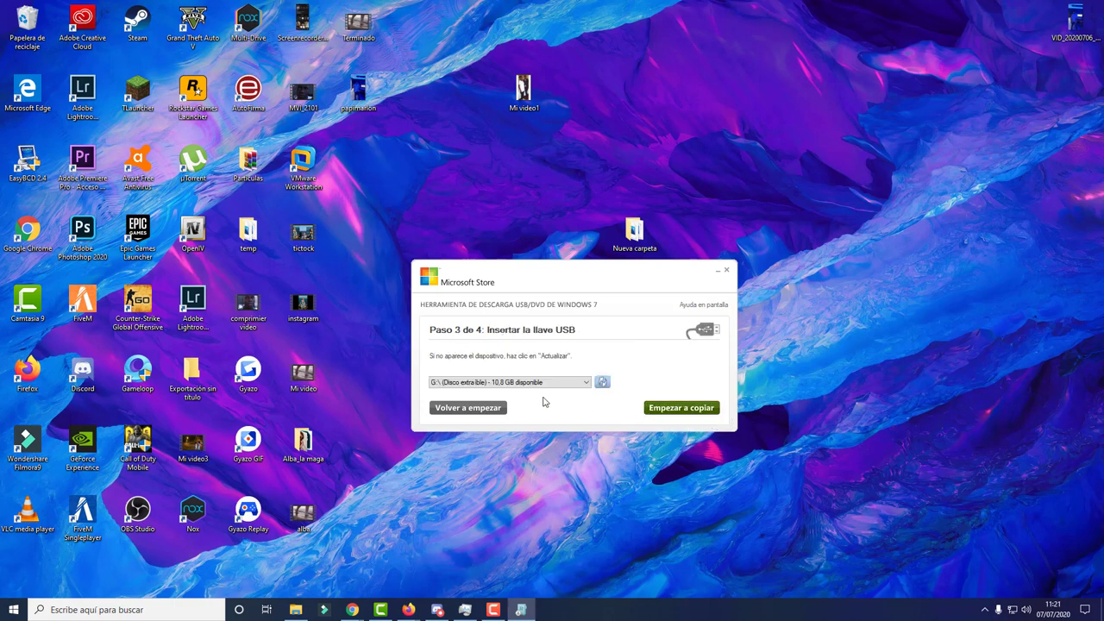
pyautogui.click(577, 383)
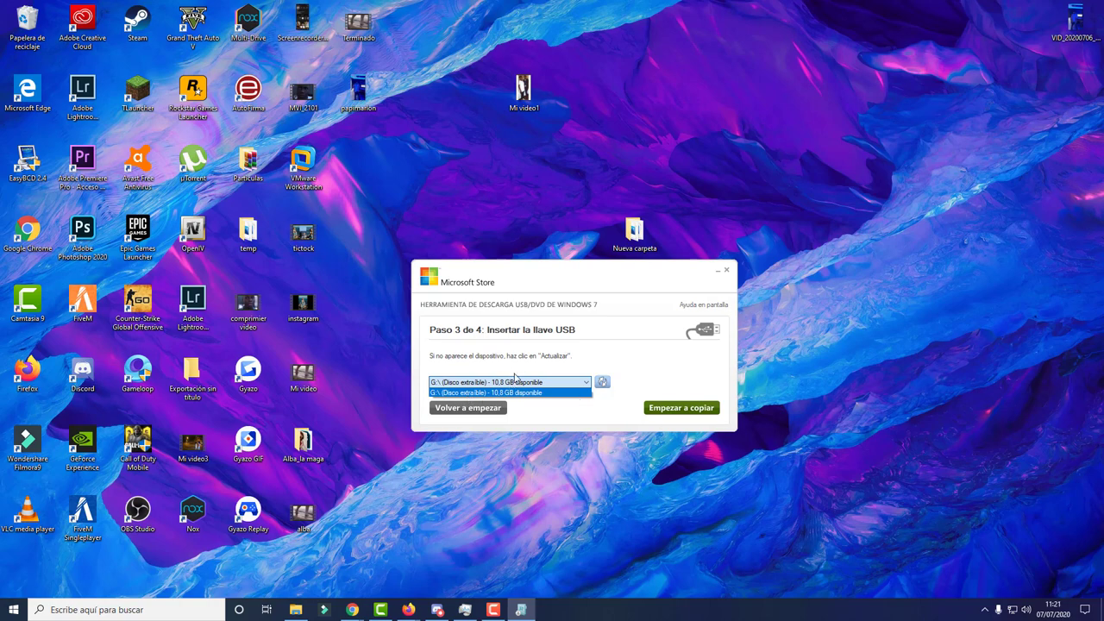
pyautogui.click(530, 394)
pyautogui.click(665, 417)
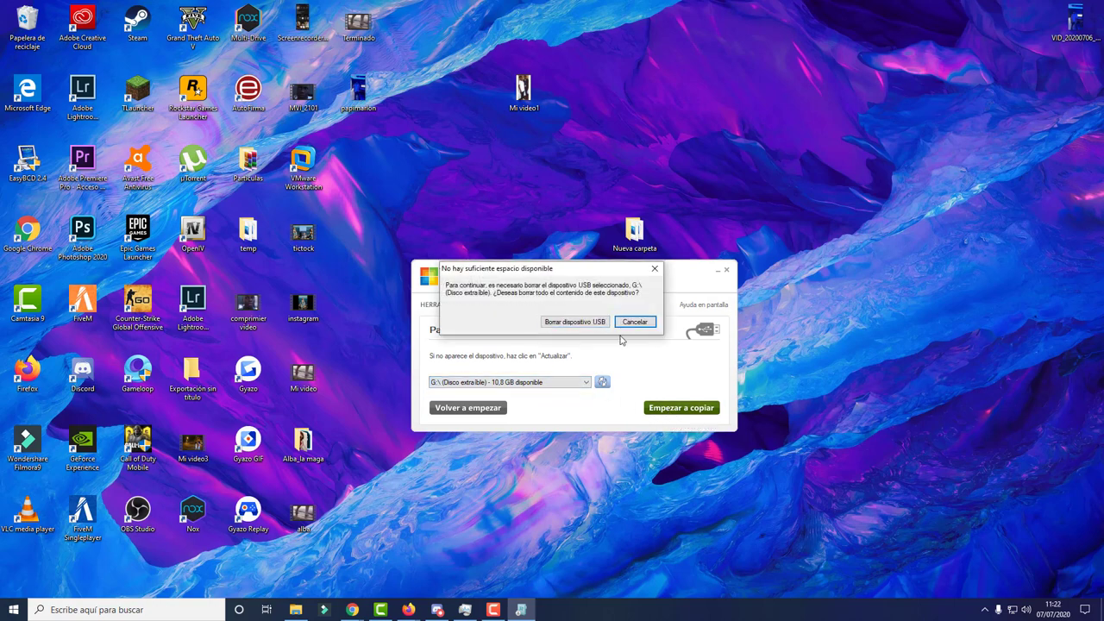
pyautogui.click(578, 326)
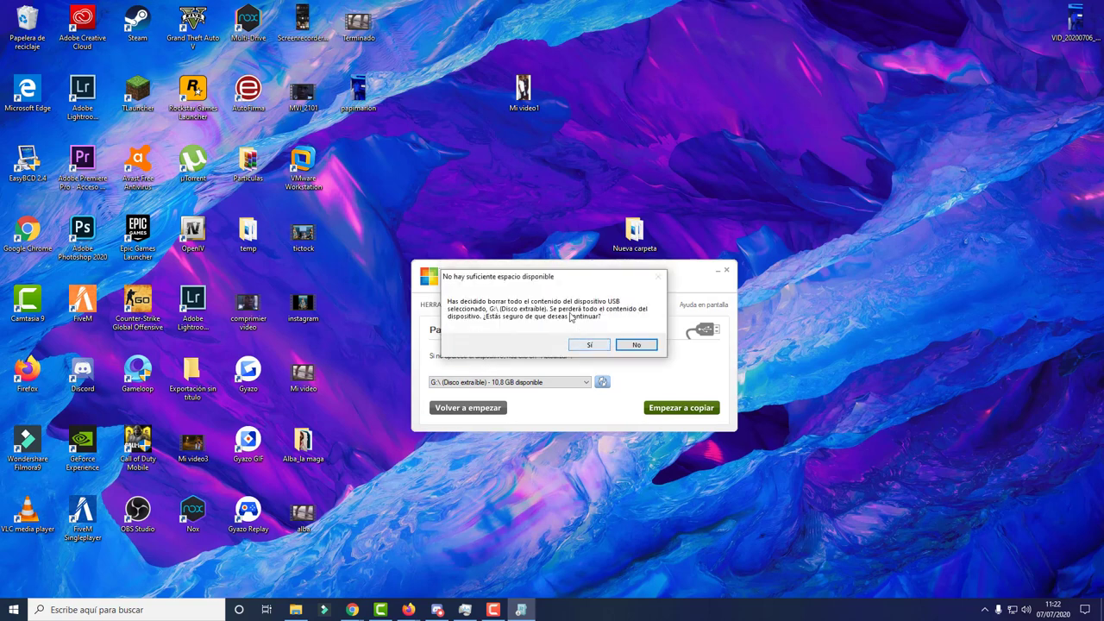
pyautogui.click(588, 345)
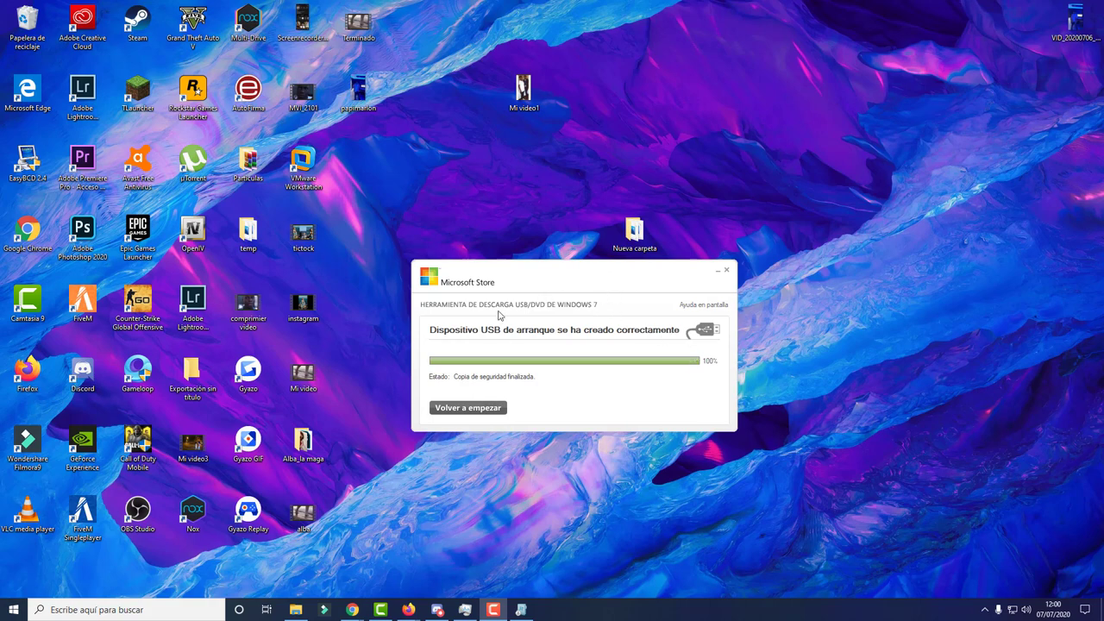
pyautogui.click(727, 272)
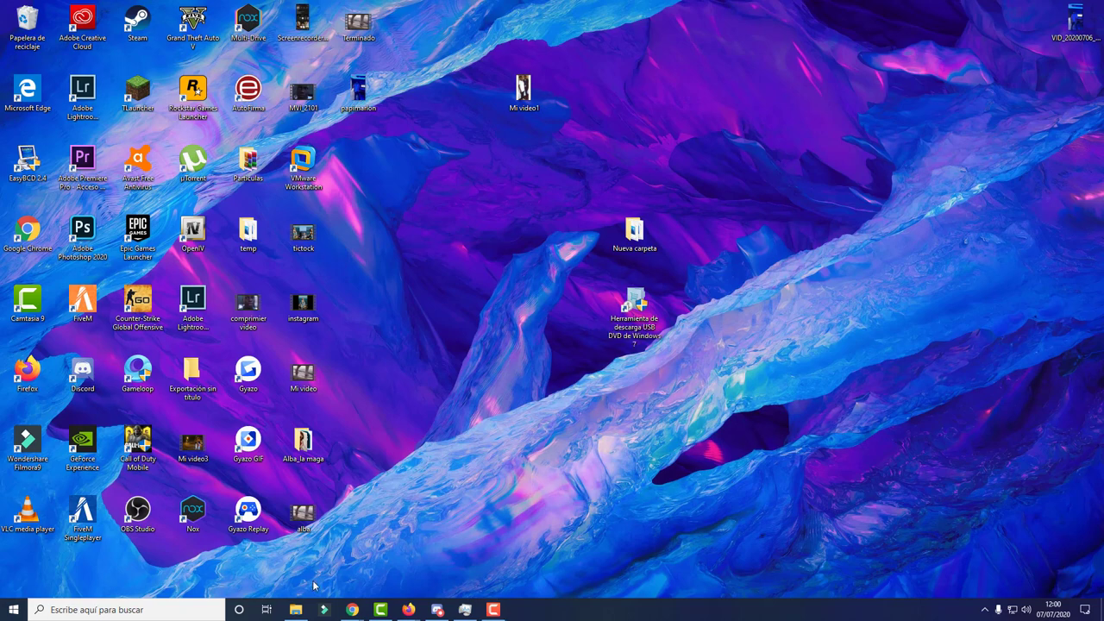
# Examine the files copied to the USB drive (G:) in a new File Explorer window, and return to the desktop
pyautogui.moveTo(296, 610)
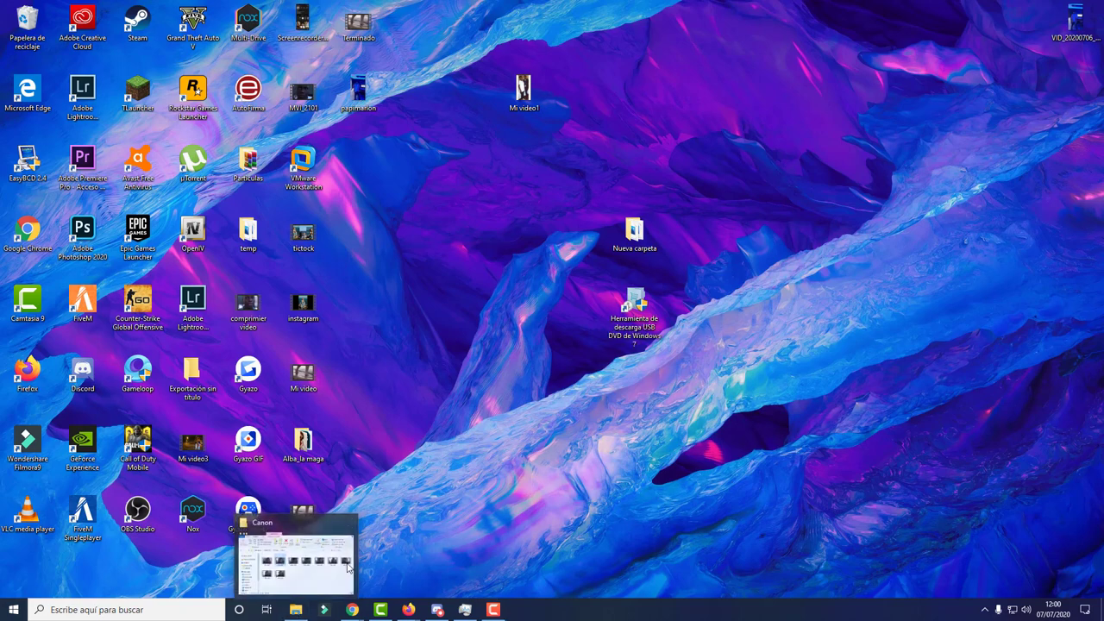
pyautogui.rightClick(296, 610)
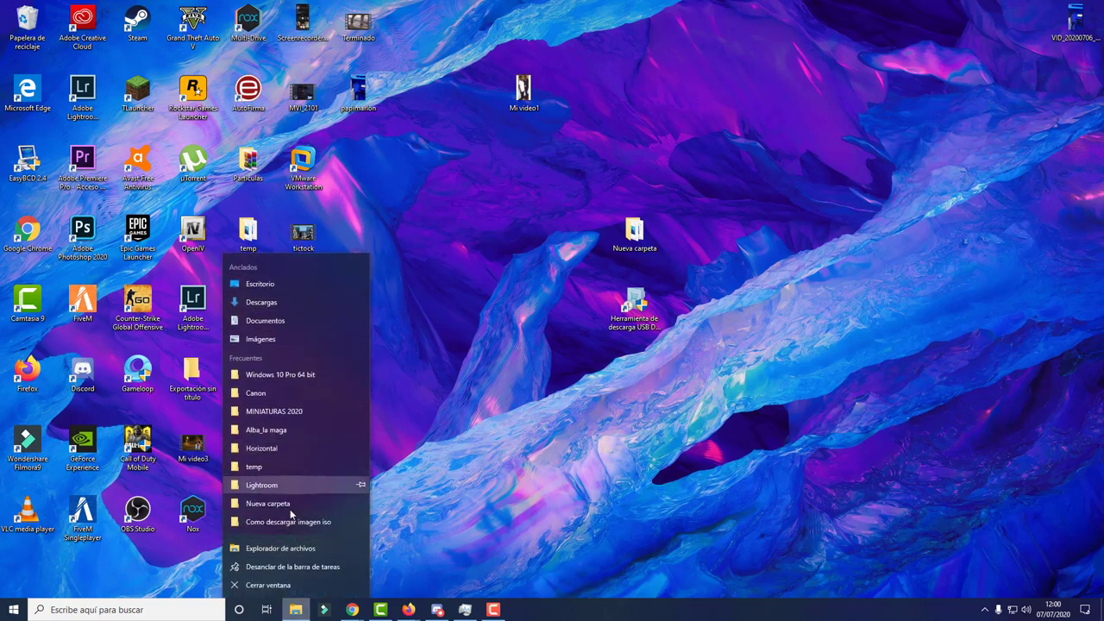
pyautogui.click(283, 548)
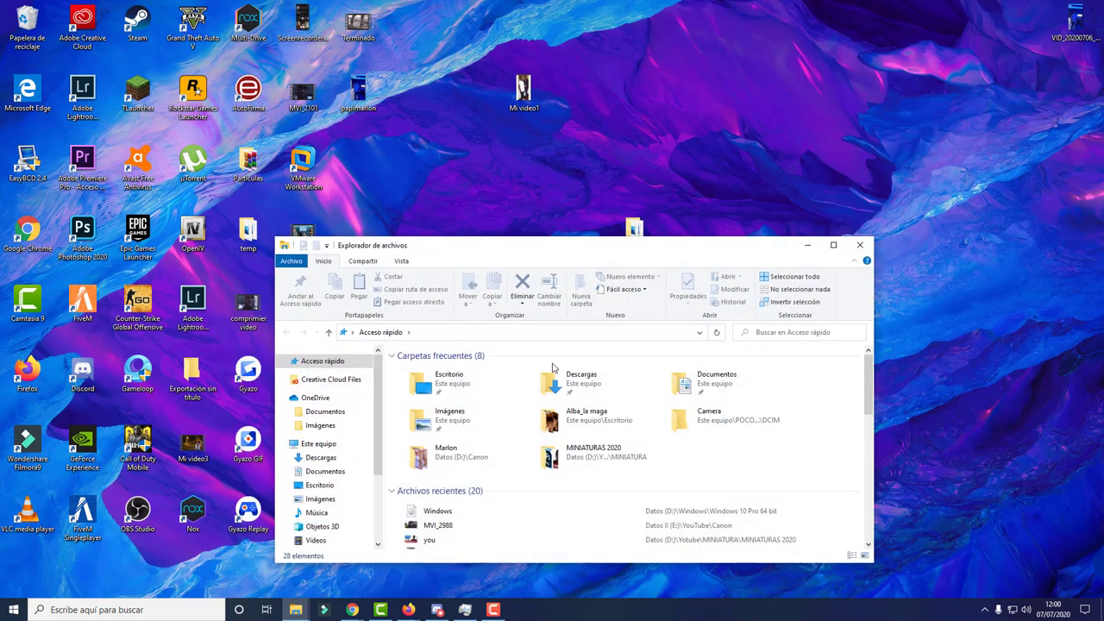
pyautogui.click(316, 445)
pyautogui.click(619, 532)
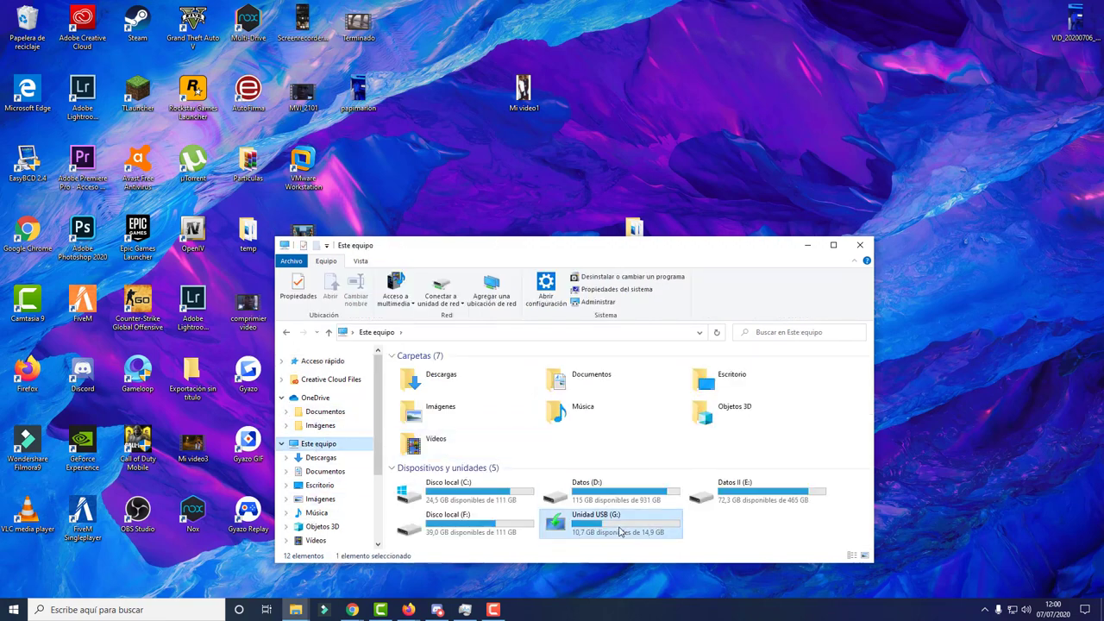
pyautogui.doubleClick(679, 250)
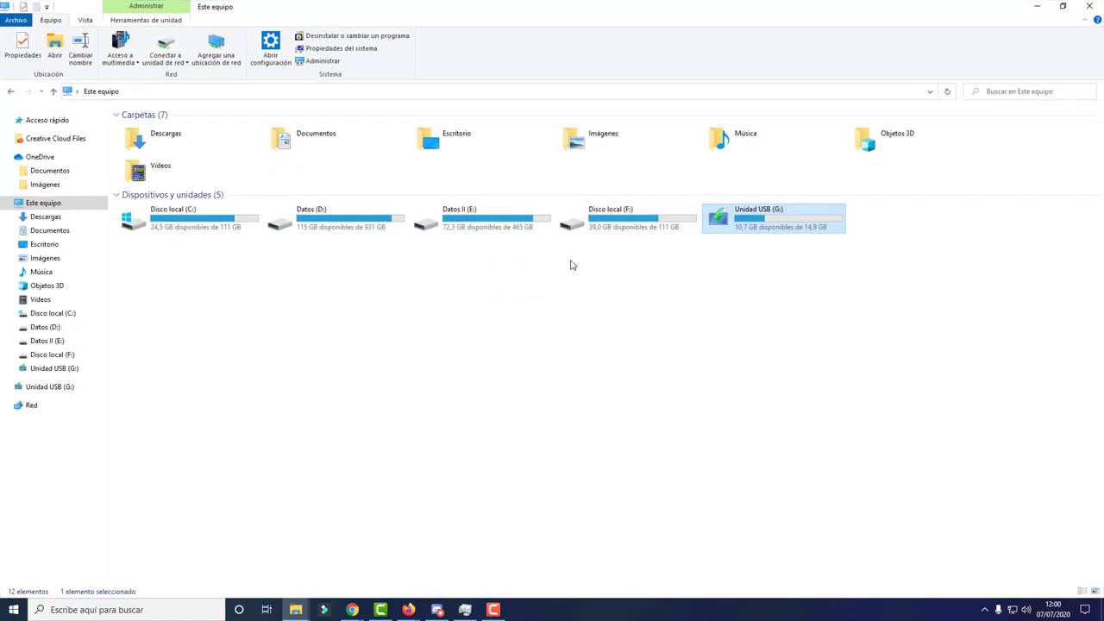
pyautogui.doubleClick(786, 218)
pyautogui.moveTo(496, 339); pyautogui.dragTo(267, 117)
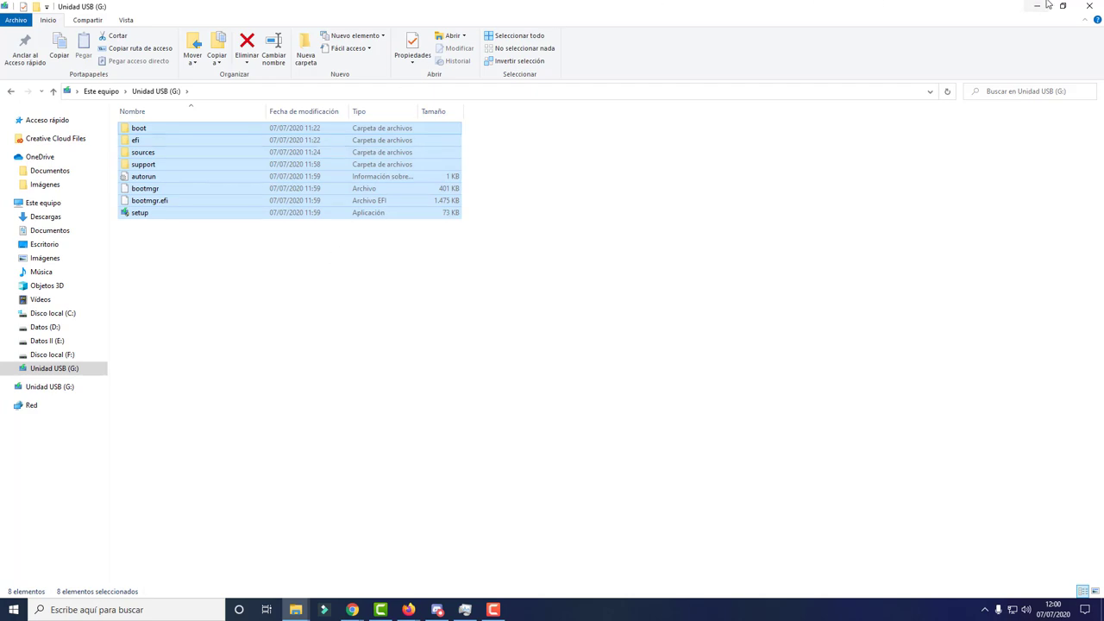
pyautogui.press('F10')
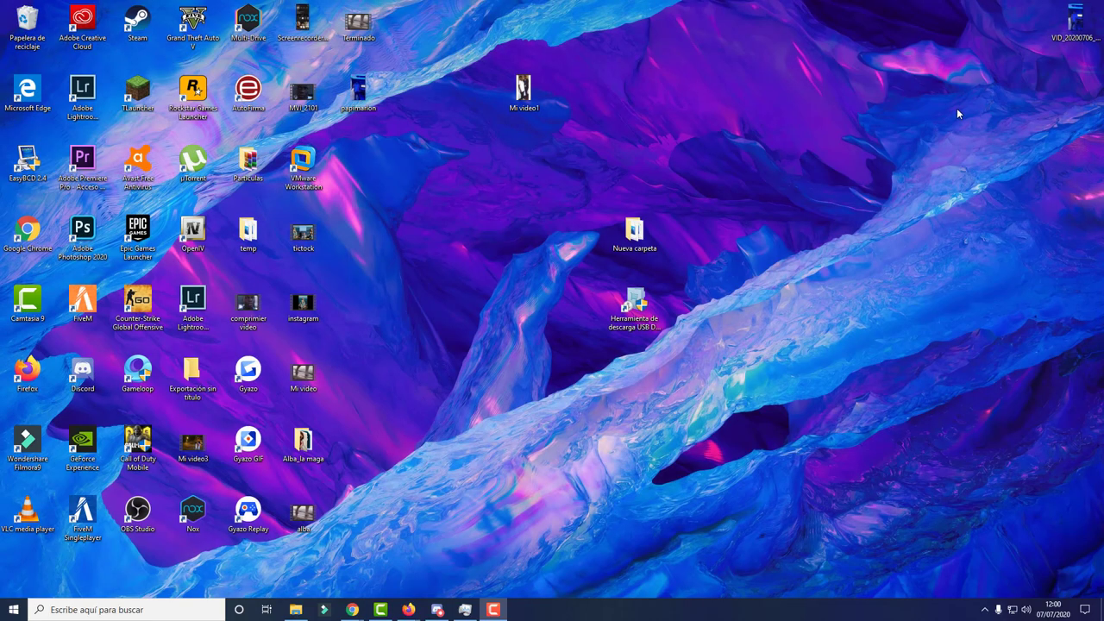